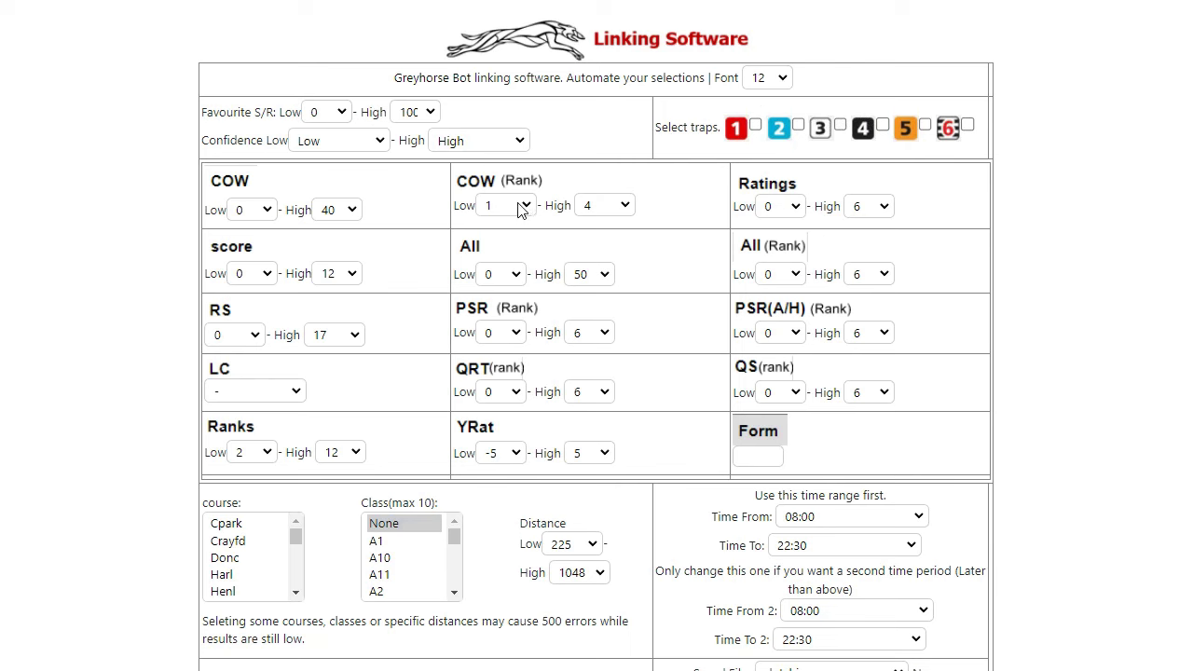
# Set the COW (Rank) high limit to 4 and the All (Rank) range to low 1 and high 6
pyautogui.click(621, 215)
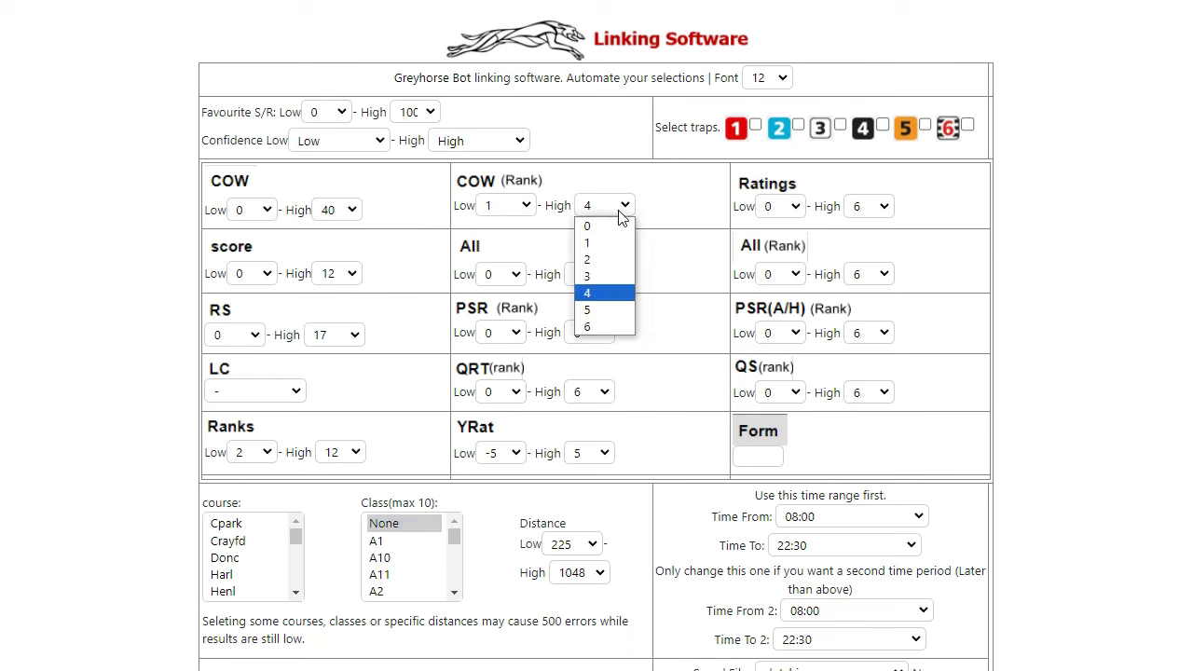
pyautogui.click(596, 293)
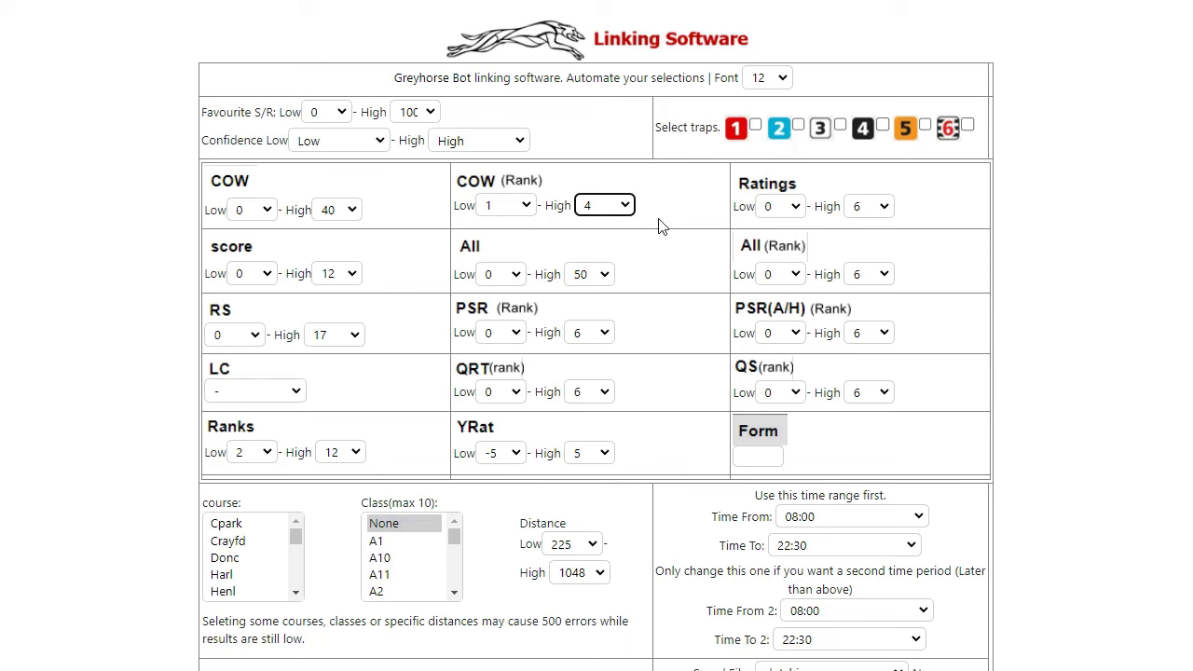
pyautogui.click(793, 279)
pyautogui.click(788, 311)
pyautogui.click(865, 274)
pyautogui.click(857, 356)
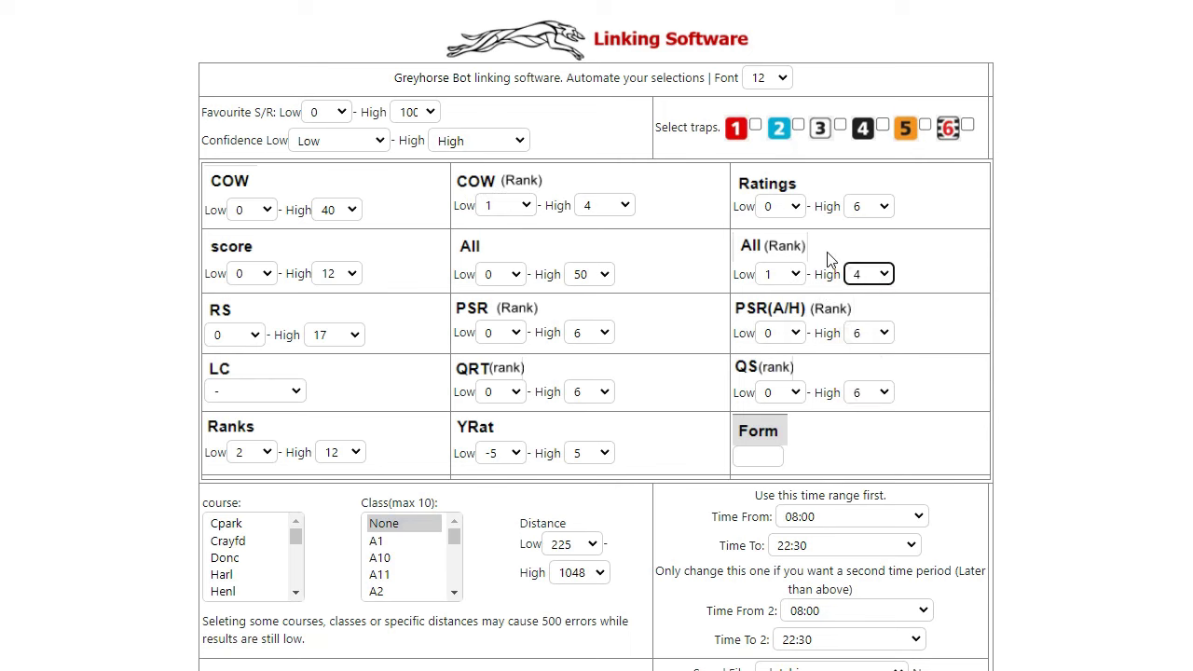
pyautogui.click(854, 276)
pyautogui.click(862, 399)
# Set the type of bet to Dutch
pyautogui.scroll(-3, 614, 382)
pyautogui.scroll(1, 614, 379)
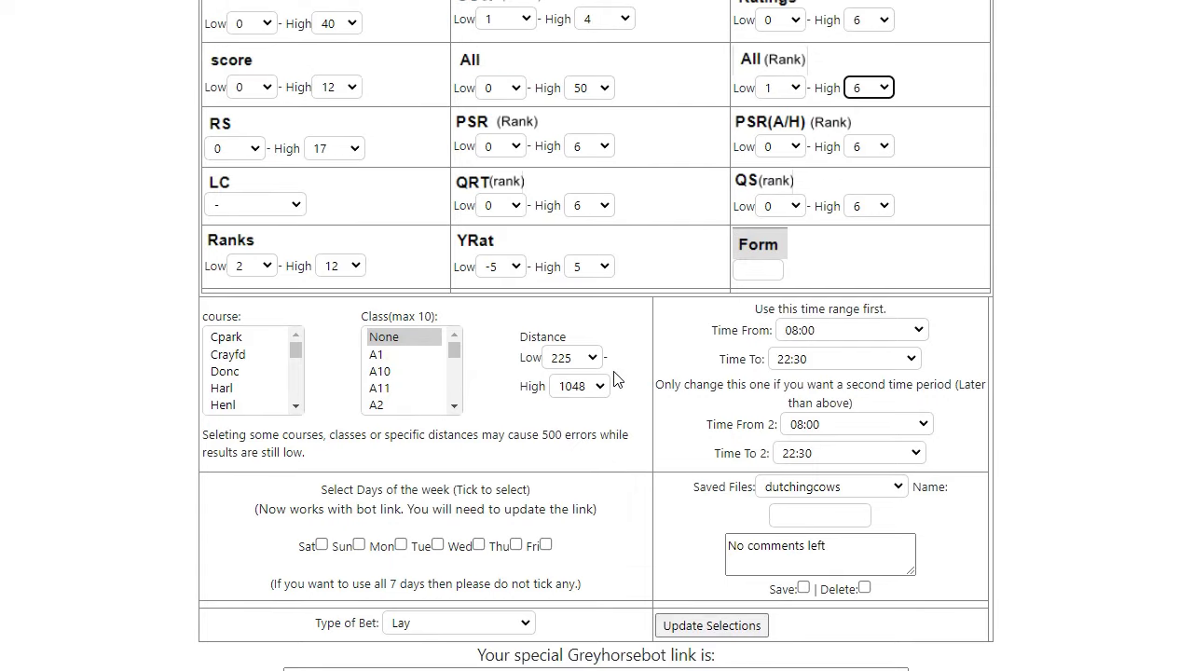
pyautogui.click(455, 624)
pyautogui.click(427, 645)
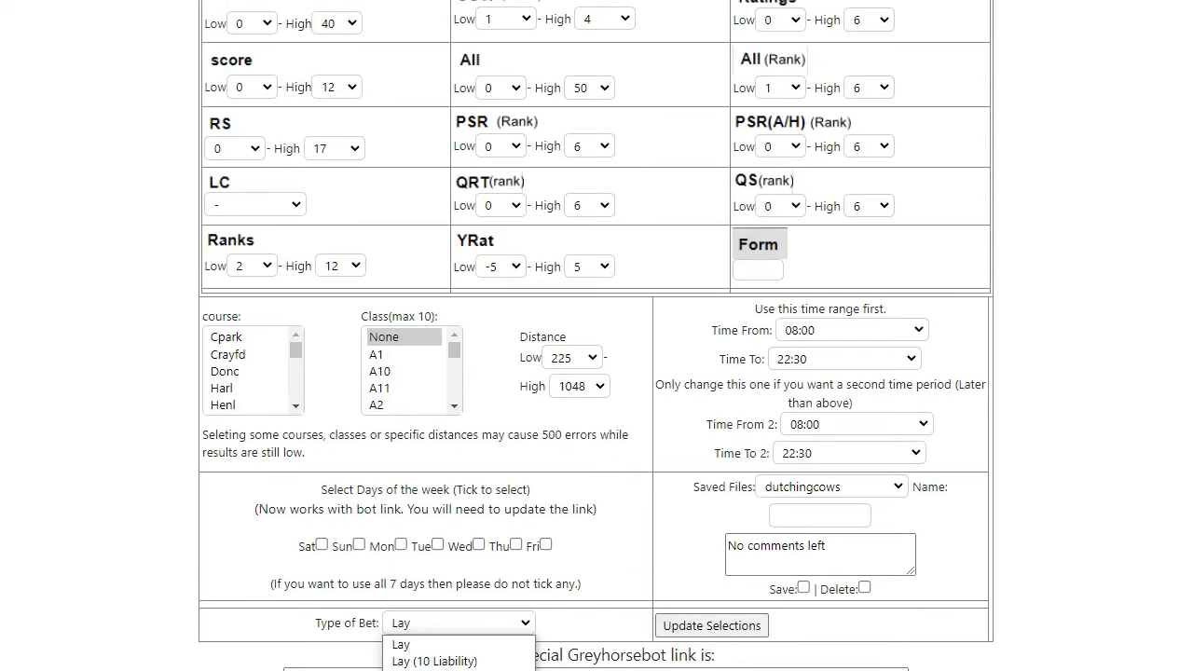
pyautogui.click(427, 669)
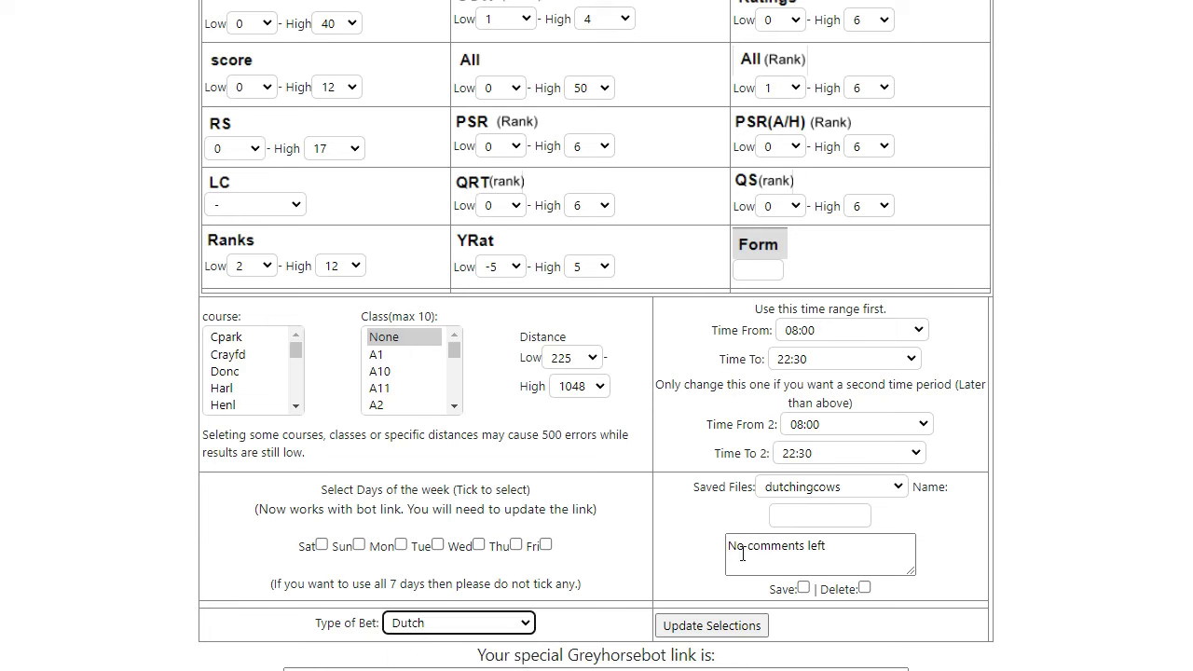
# Save the filter settings under the name dutchingcows and update the selections
pyautogui.click(804, 587)
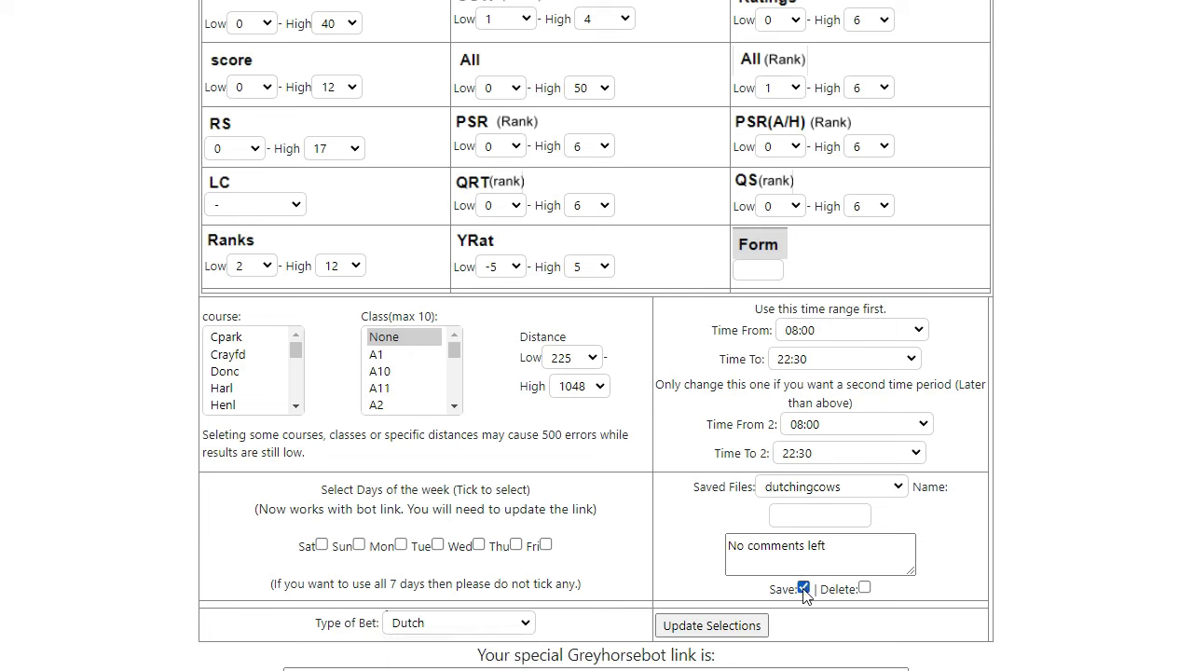
pyautogui.tripleClick(862, 547)
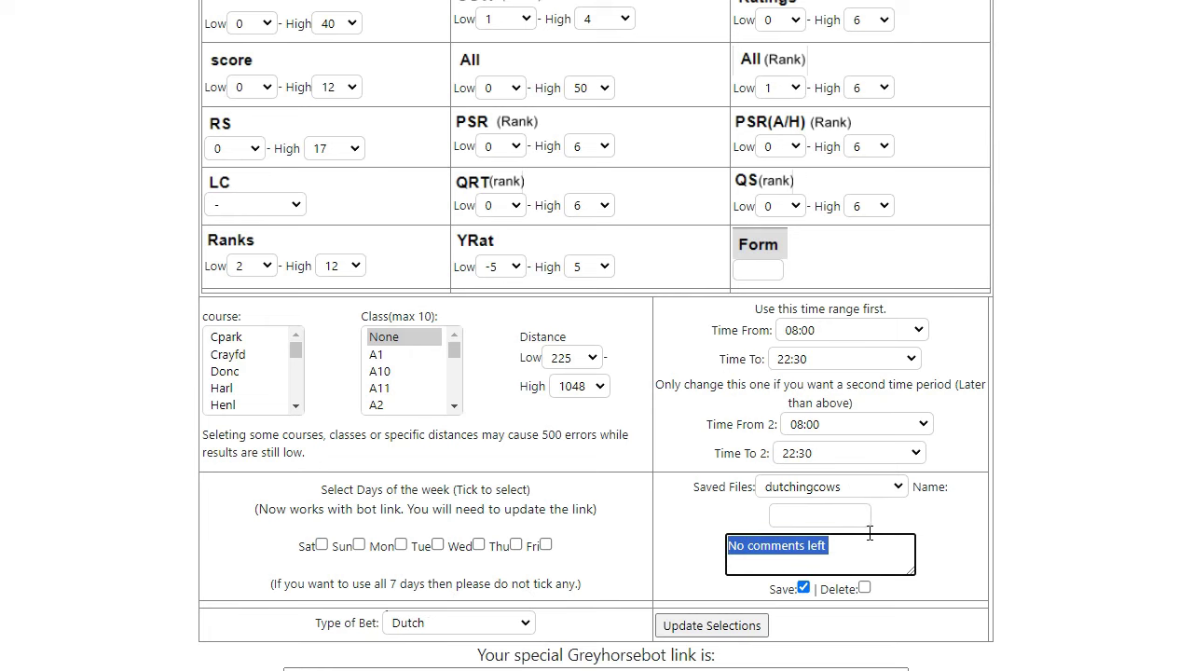
pyautogui.click(854, 518)
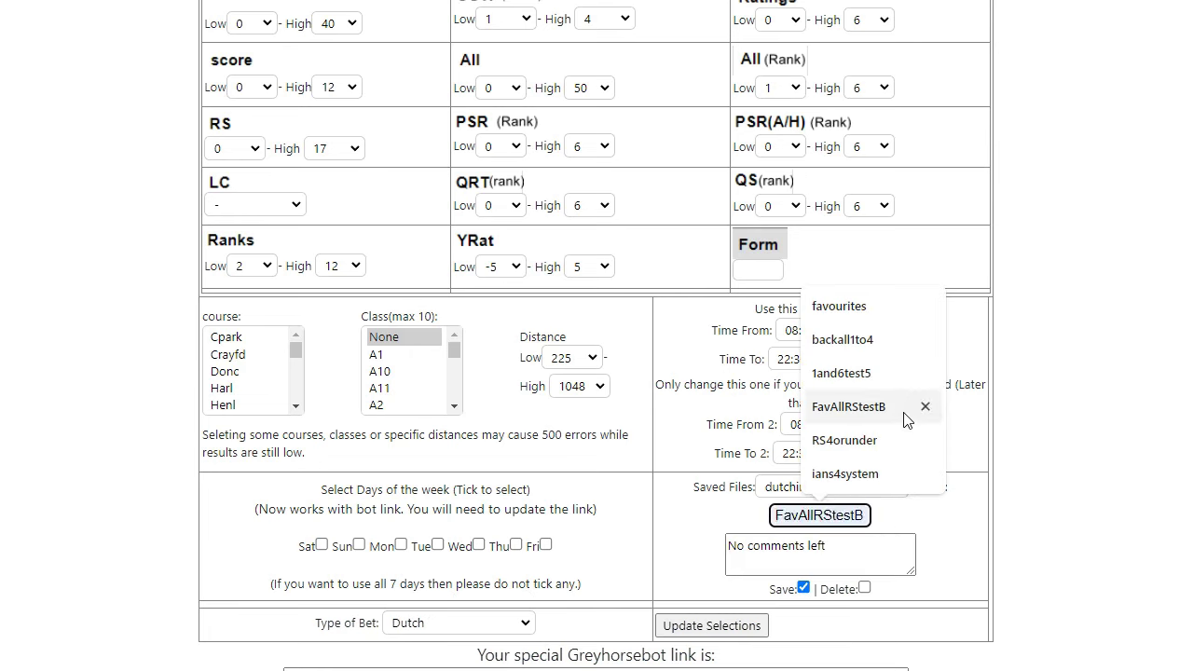
pyautogui.click(832, 518)
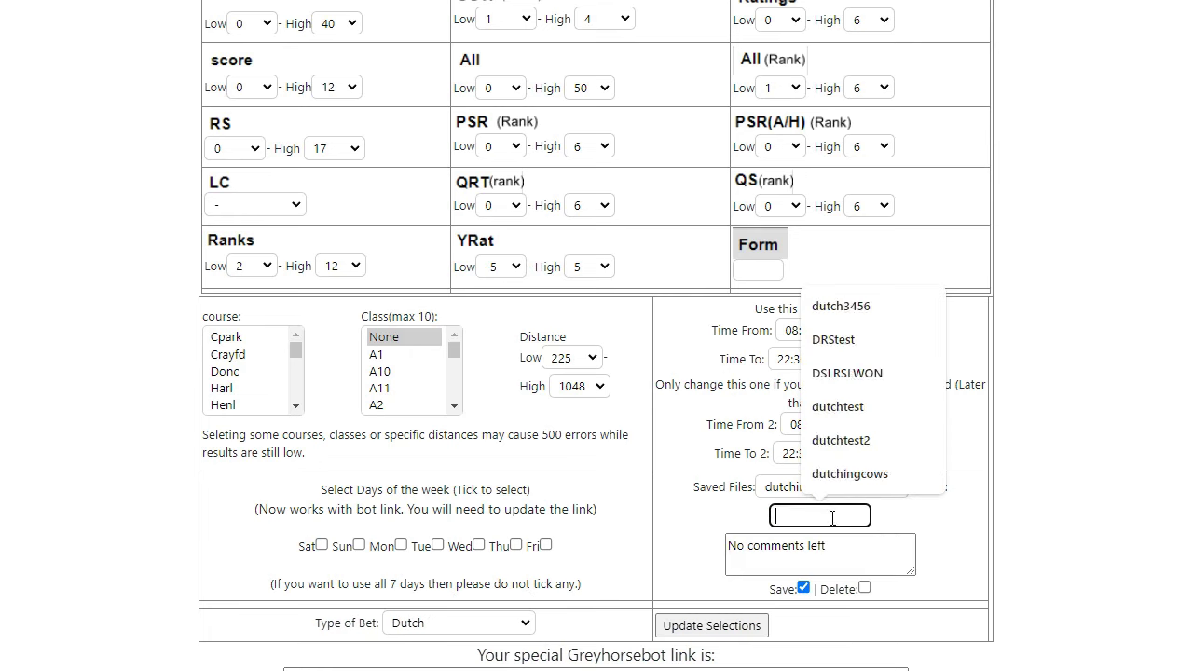
pyautogui.write('dutch')
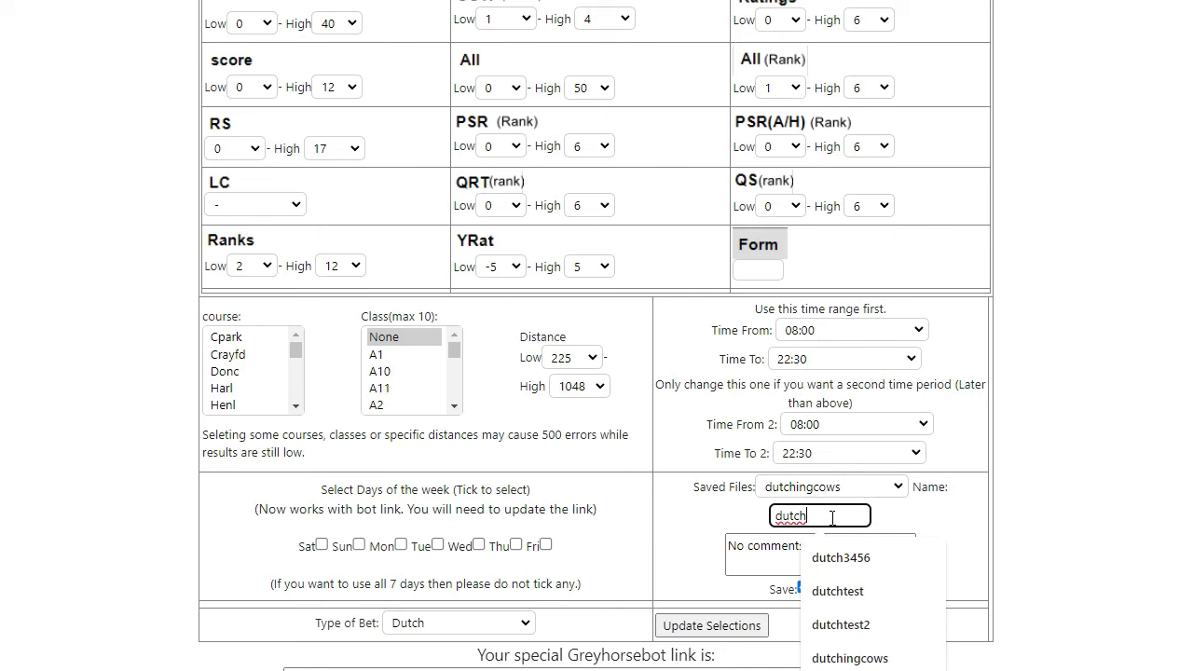
pyautogui.press('Down')
pyautogui.press('Down')
pyautogui.press('Down')
pyautogui.press('Down')
pyautogui.press('Down')
pyautogui.press('Down')
pyautogui.press('Down')
pyautogui.press('Down')
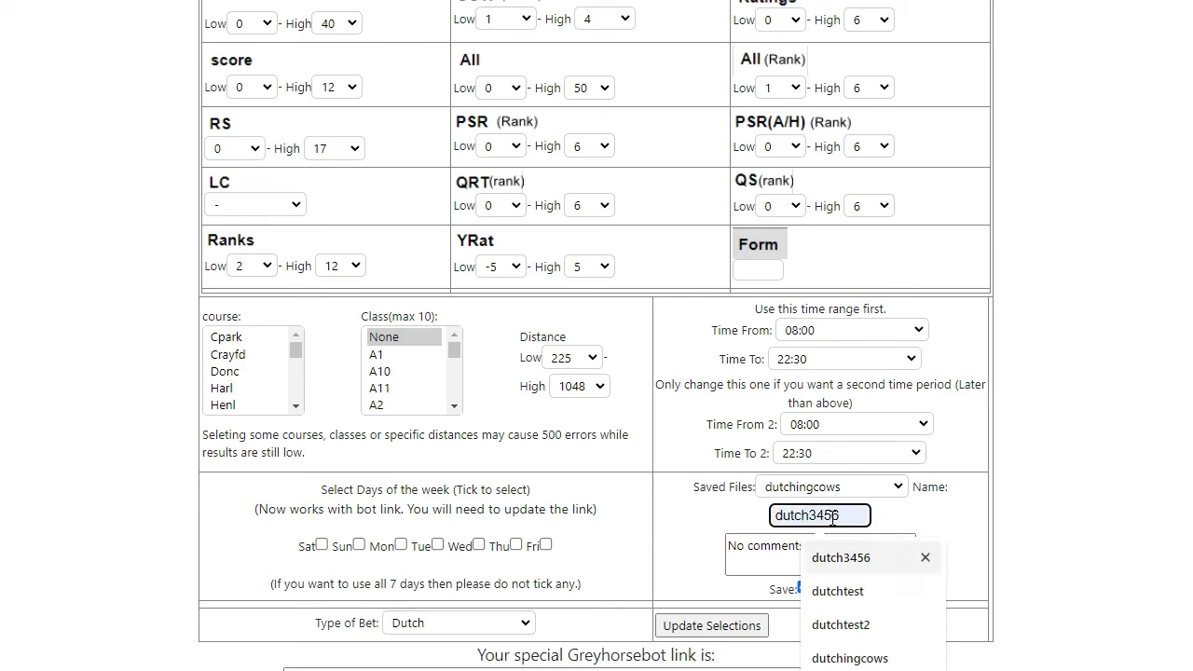
pyautogui.press('Tab')
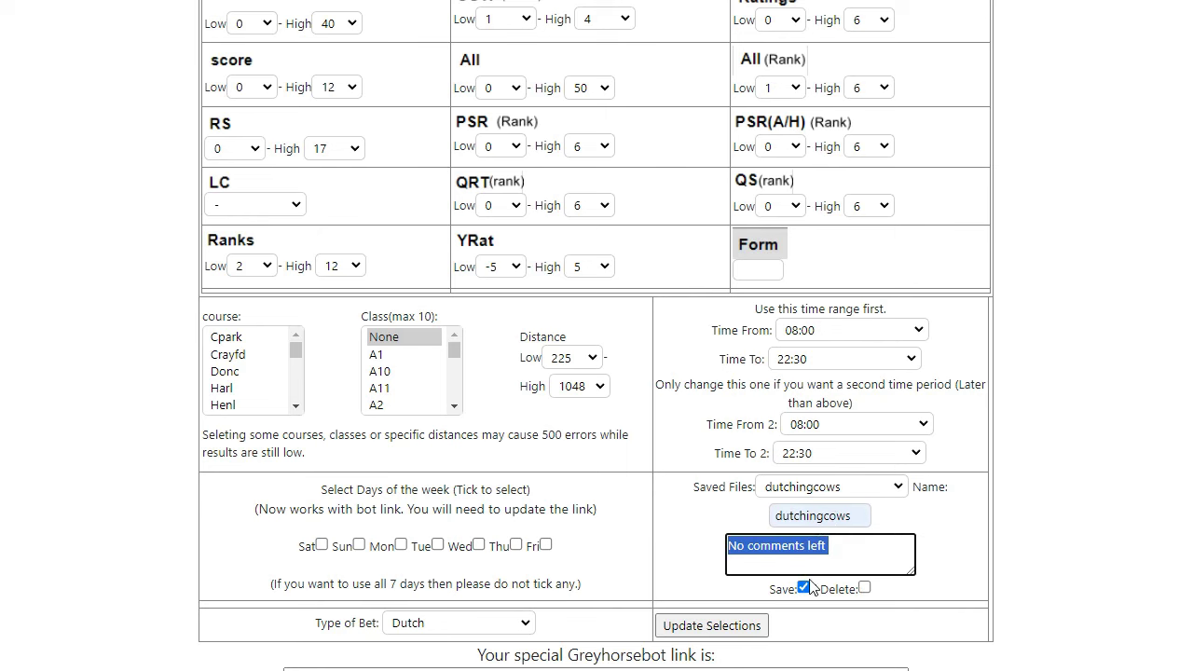
pyautogui.click(723, 622)
# Check the list of saved files and select the generated Greyhorsebot link
pyautogui.click(807, 490)
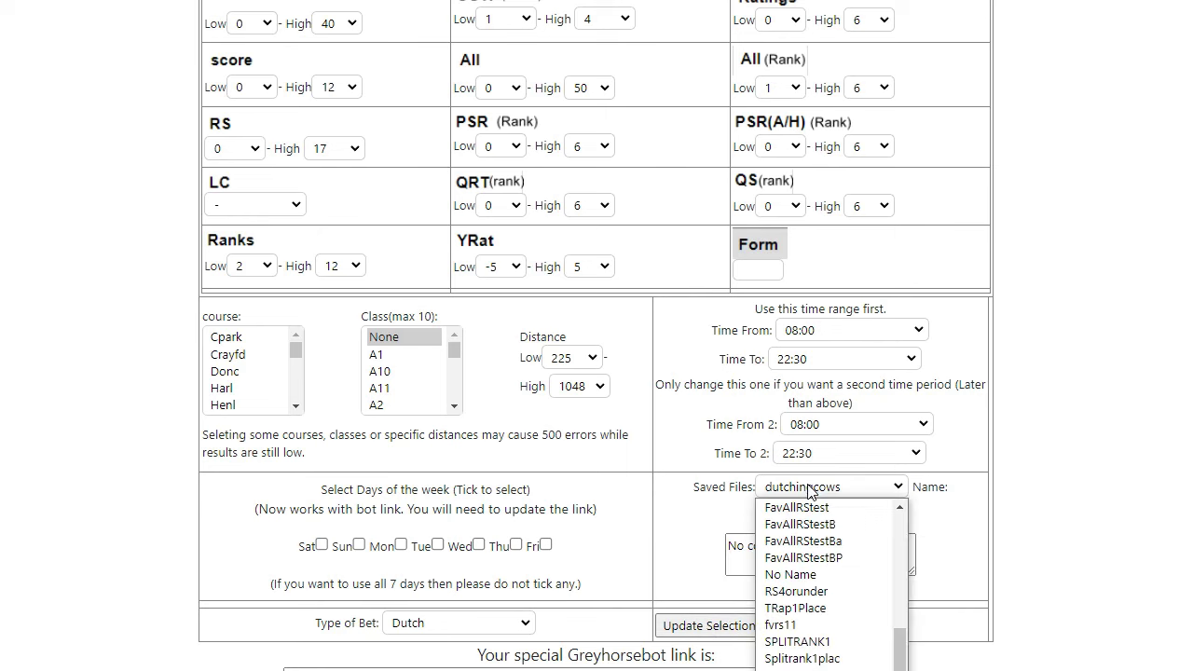
pyautogui.click(807, 491)
pyautogui.scroll(-1, 597, 465)
pyautogui.moveTo(850, 634); pyautogui.dragTo(287, 634)
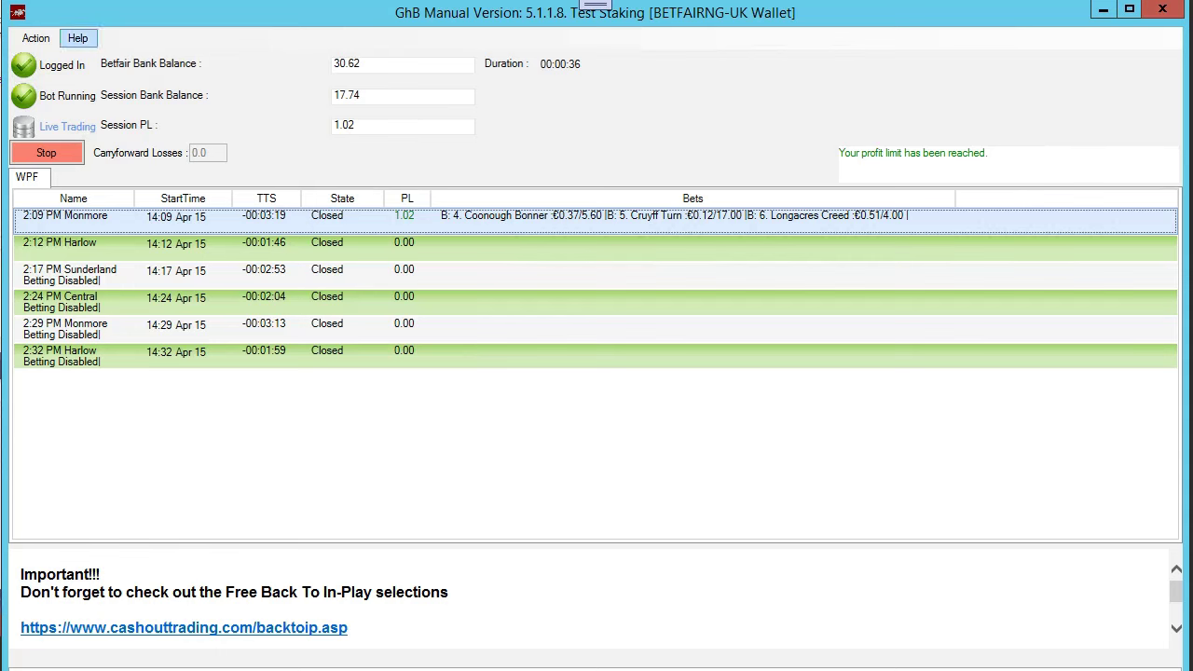
# In the GhB Manual bot, open the automated tips download setup and enable it
pyautogui.click(36, 38)
pyautogui.click(49, 85)
pyautogui.click(49, 85)
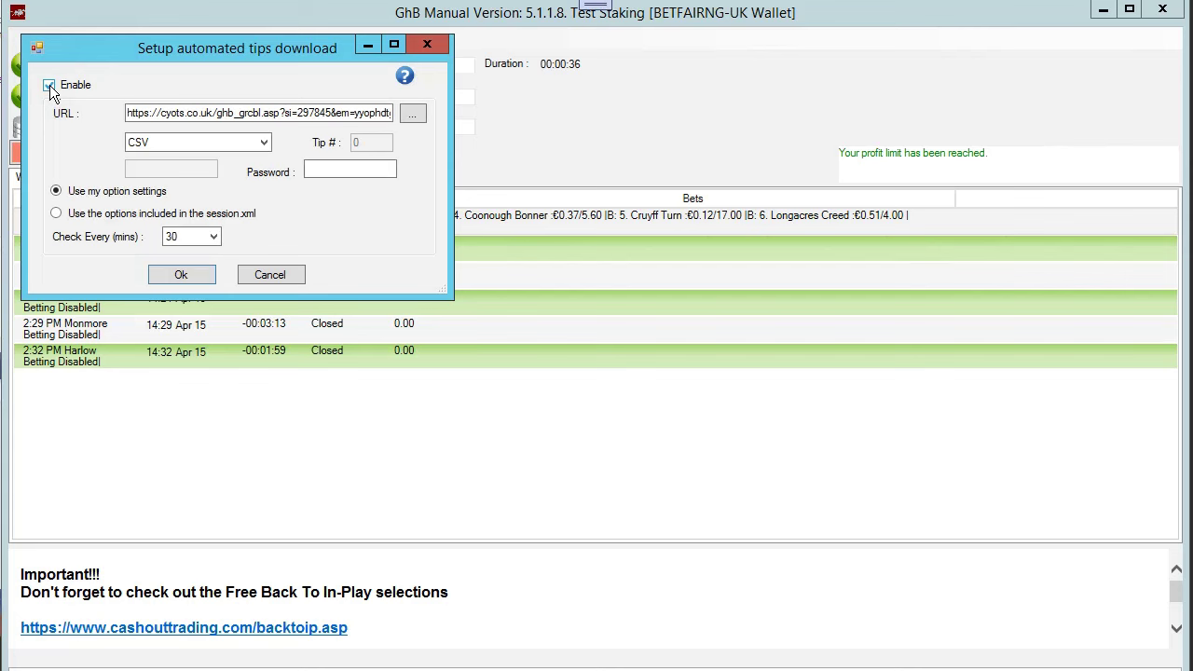
# Select the tips address in the automated download's URL field
pyautogui.doubleClick(222, 120)
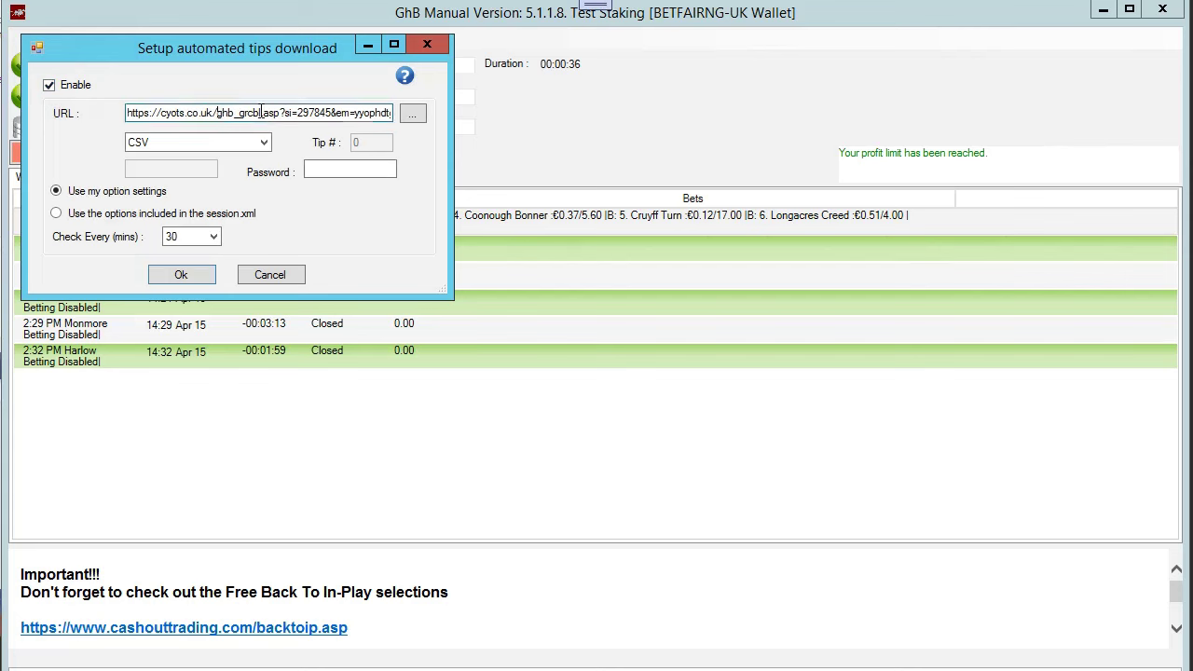
pyautogui.click(183, 113)
pyautogui.moveTo(149, 113); pyautogui.dragTo(384, 107)
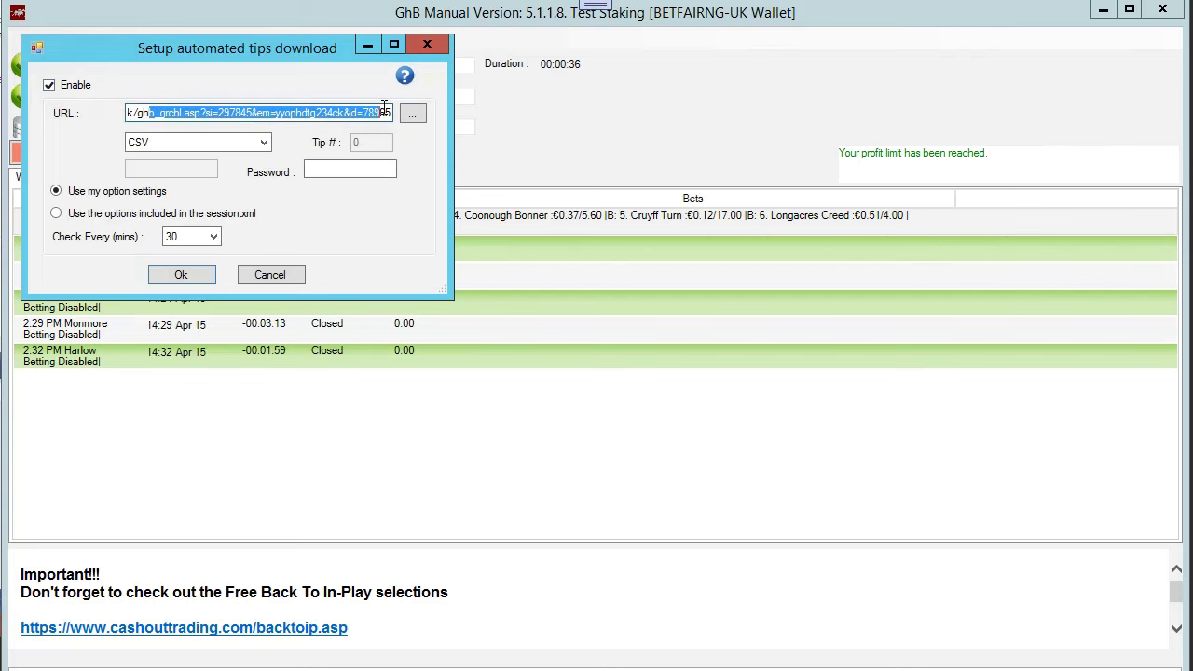